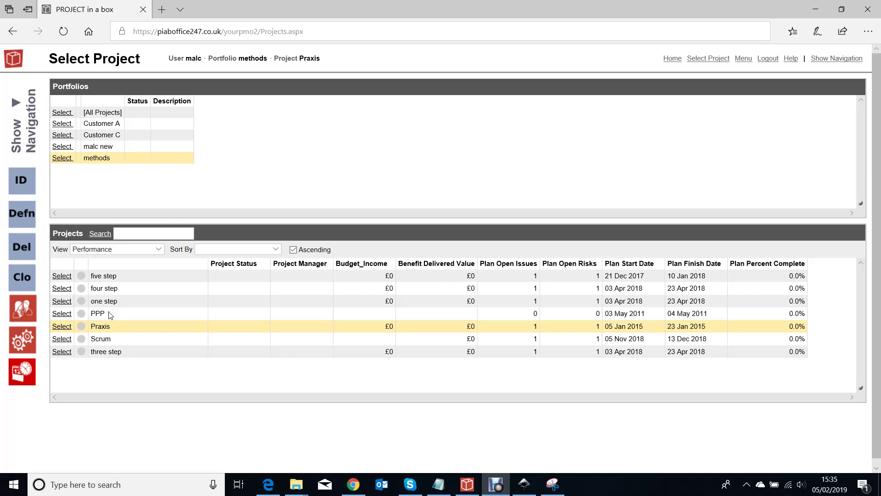
- Start creating a new project and choose the method template "3 Step Project Management method 2018 - i method"
{"action": "left_click", "coordinate": [744, 60]}
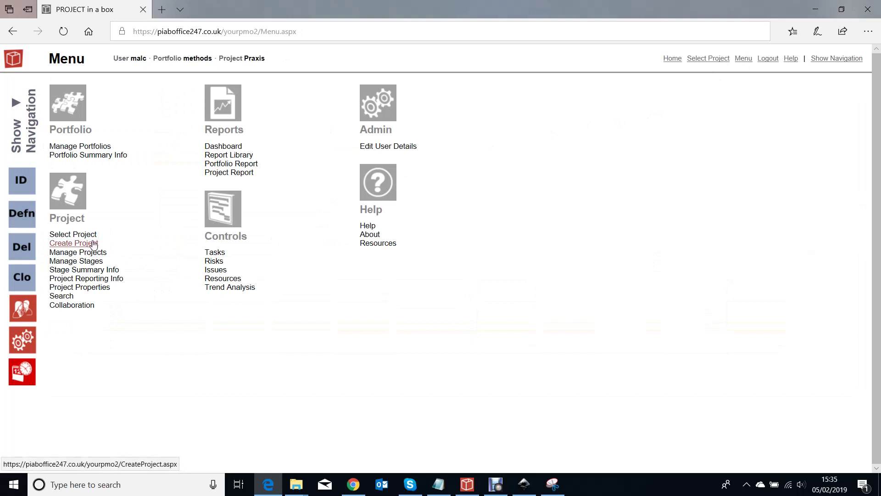
{"action": "left_click", "coordinate": [93, 244]}
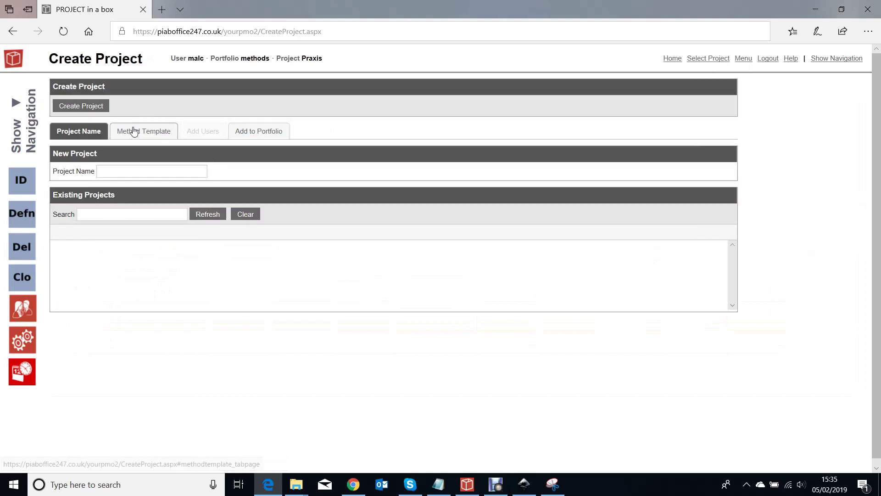
{"action": "left_click", "coordinate": [133, 132]}
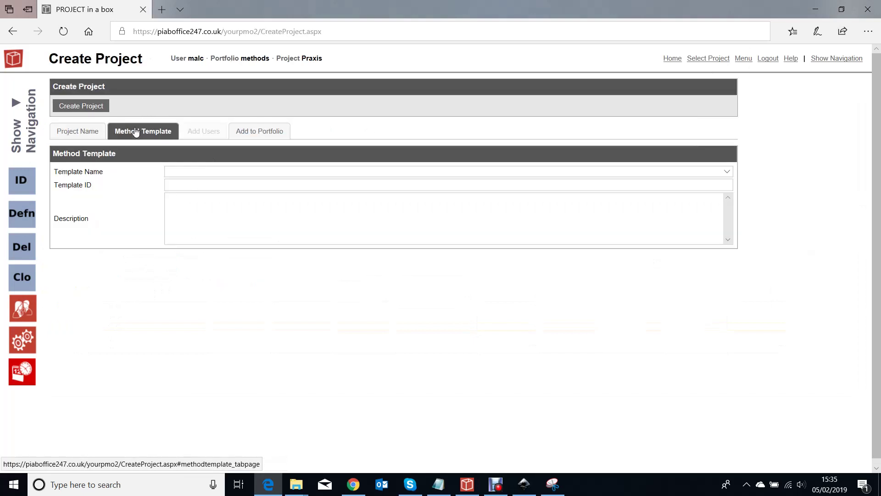
{"action": "left_click", "coordinate": [727, 172]}
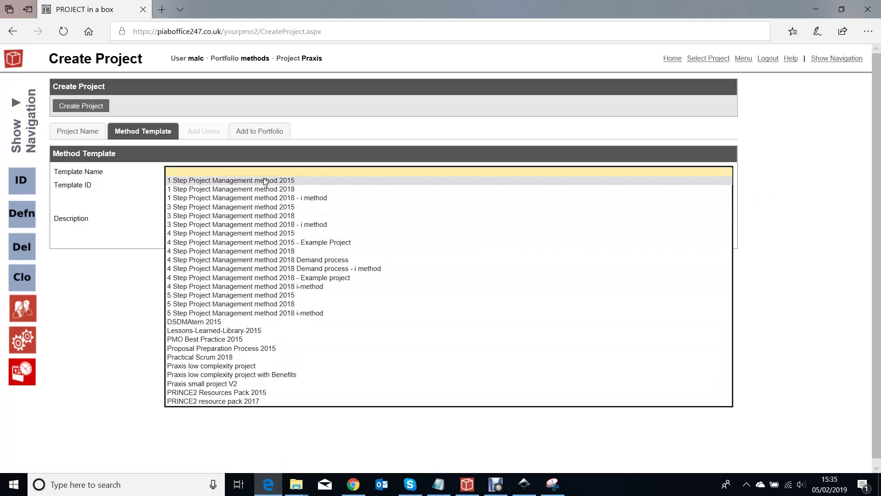
{"action": "left_click", "coordinate": [264, 225]}
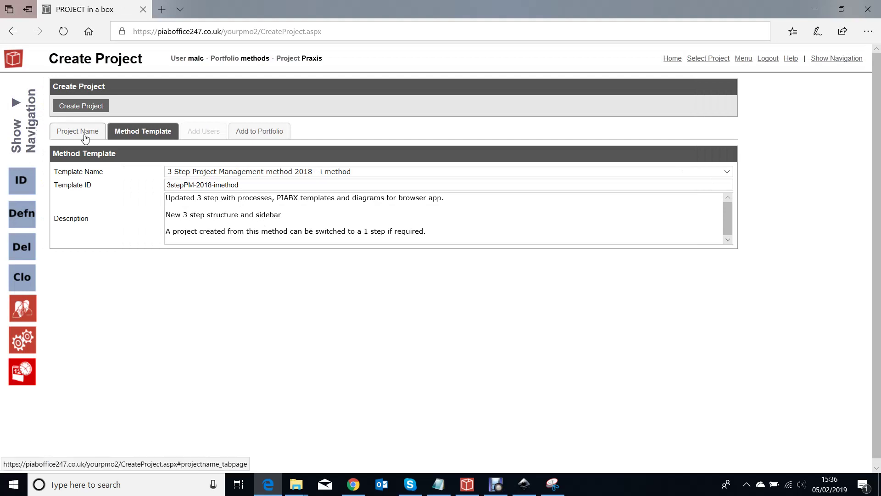
- Name the new project "example"
{"action": "left_click", "coordinate": [77, 132]}
{"action": "left_click", "coordinate": [113, 168]}
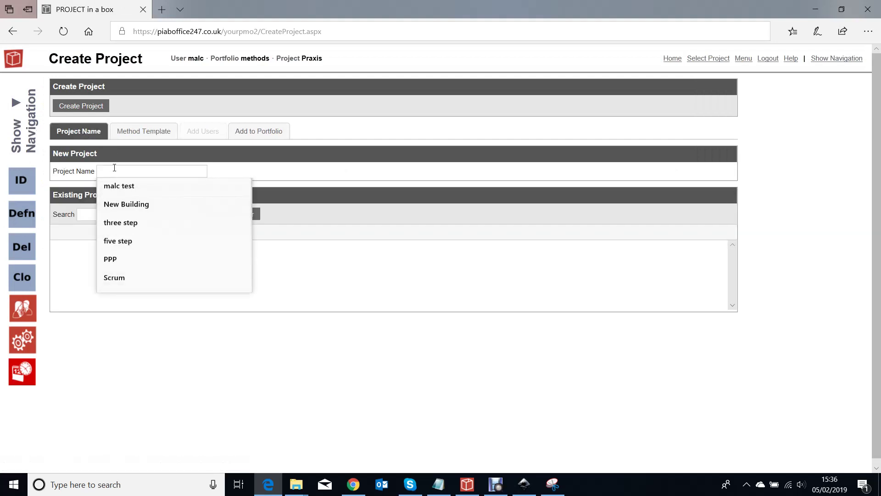
{"action": "type", "text": "example"}
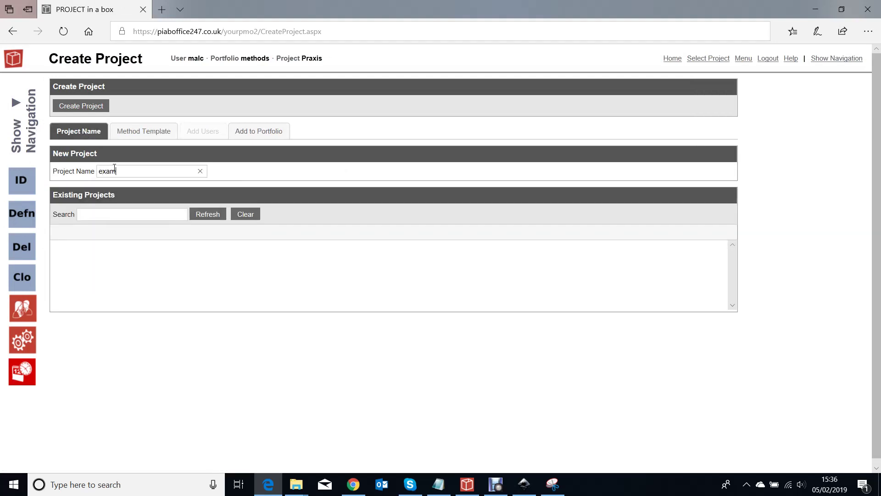
- Include the new project in the Customer A portfolio and create it
{"action": "left_click", "coordinate": [255, 130]}
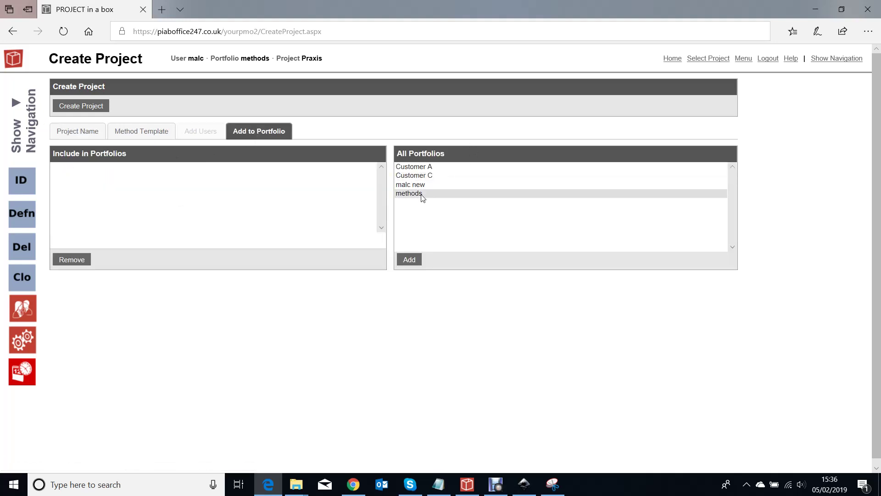
{"action": "left_click", "coordinate": [420, 166]}
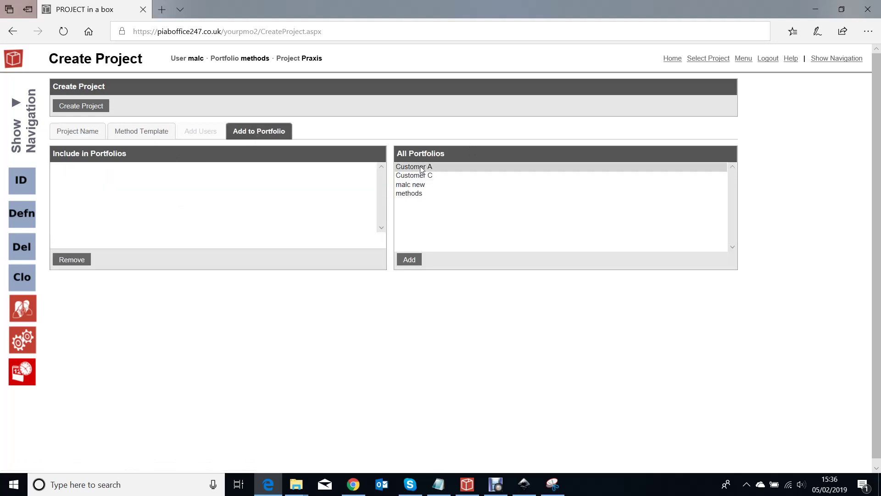
{"action": "left_click", "coordinate": [409, 260]}
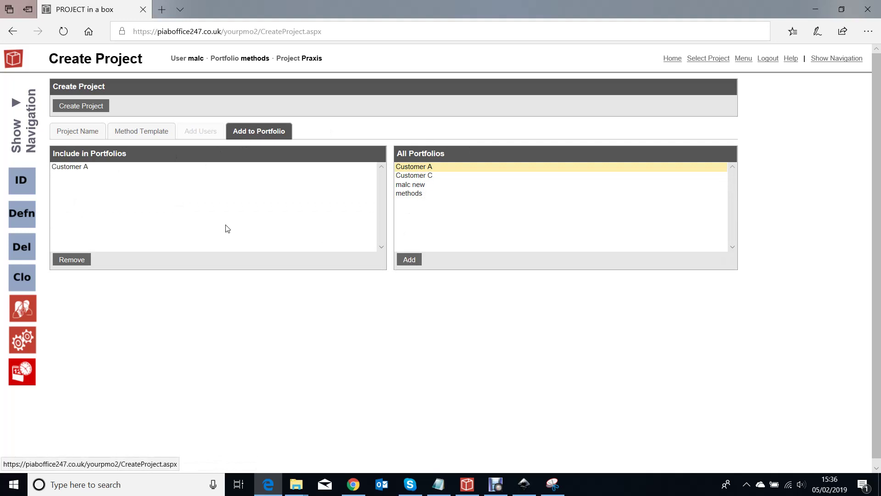
{"action": "left_click", "coordinate": [85, 107]}
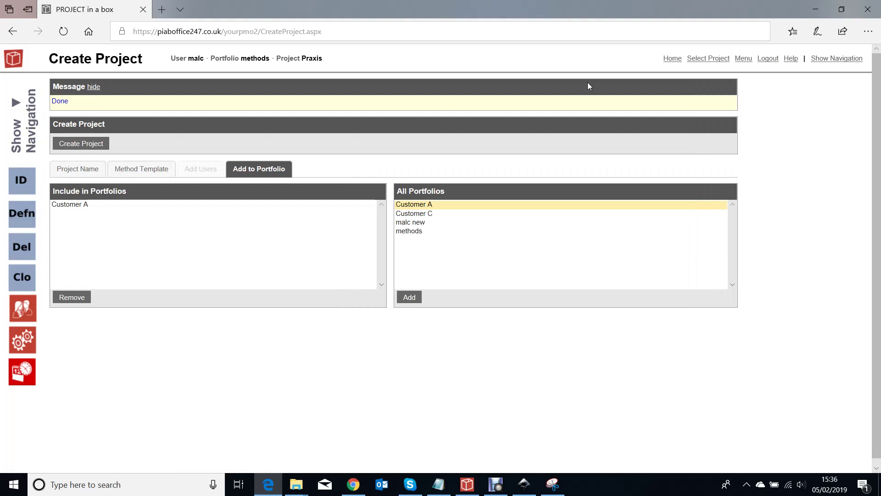
- Open the "example" project from the Customer A portfolio
{"action": "left_click", "coordinate": [713, 58]}
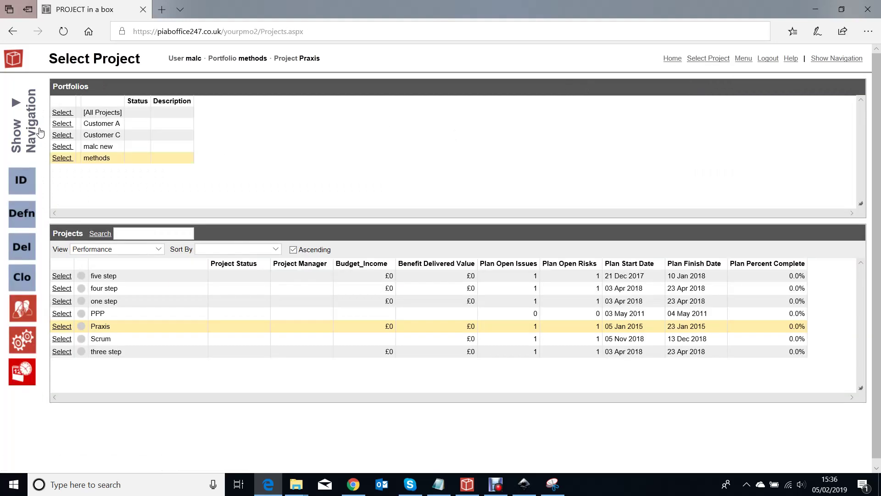
{"action": "left_click", "coordinate": [62, 123]}
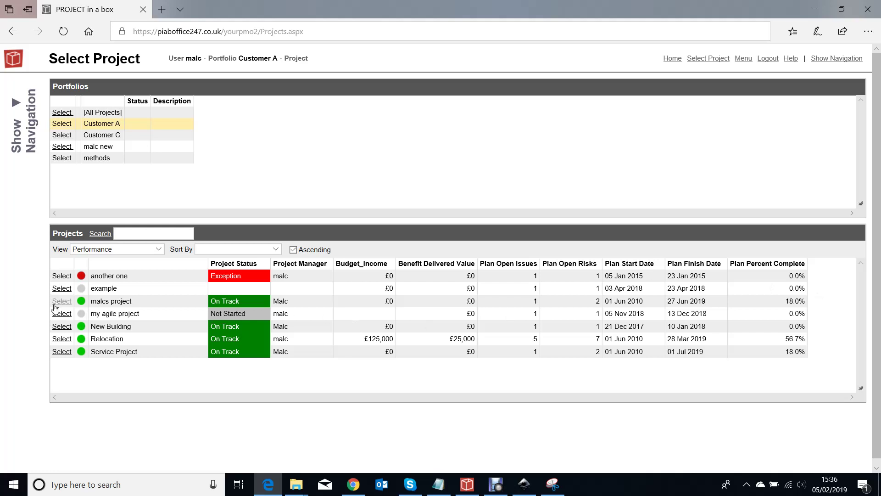
{"action": "left_click", "coordinate": [63, 289]}
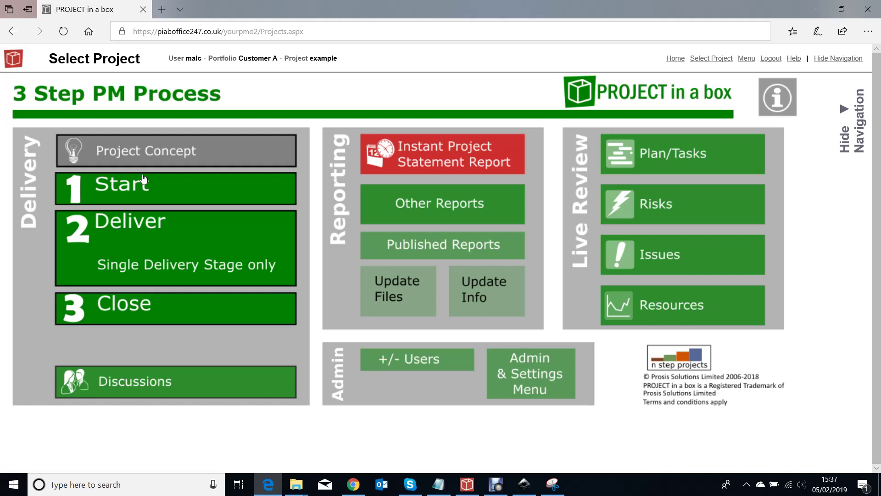
- Preview the file Project Mandate.piabx from the Project Mandate document in the Project Concept section
{"action": "left_click", "coordinate": [148, 161]}
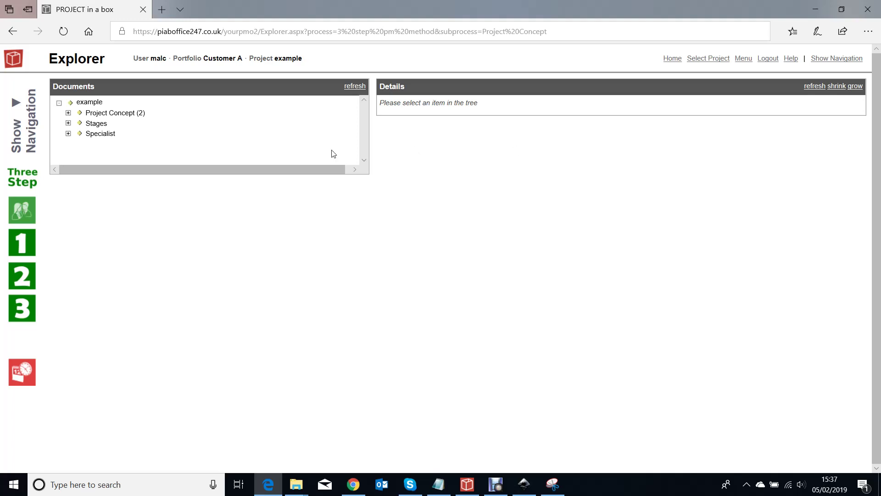
{"action": "left_click", "coordinate": [68, 113]}
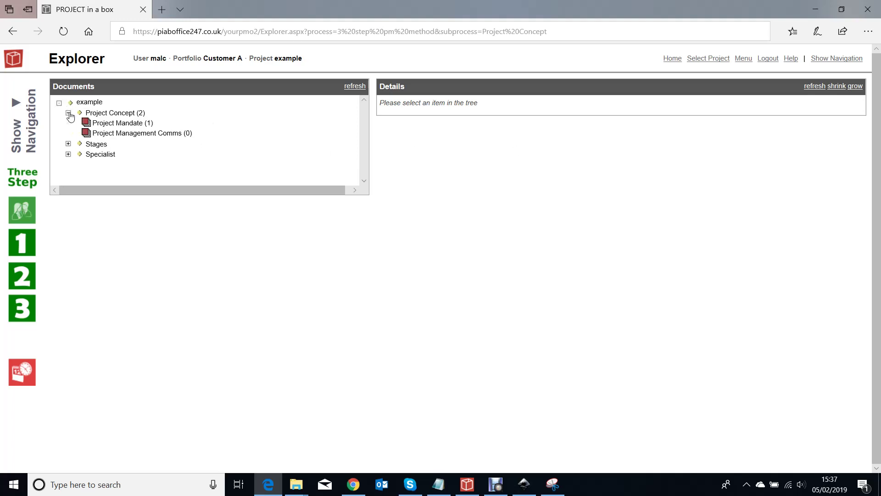
{"action": "left_click", "coordinate": [116, 124]}
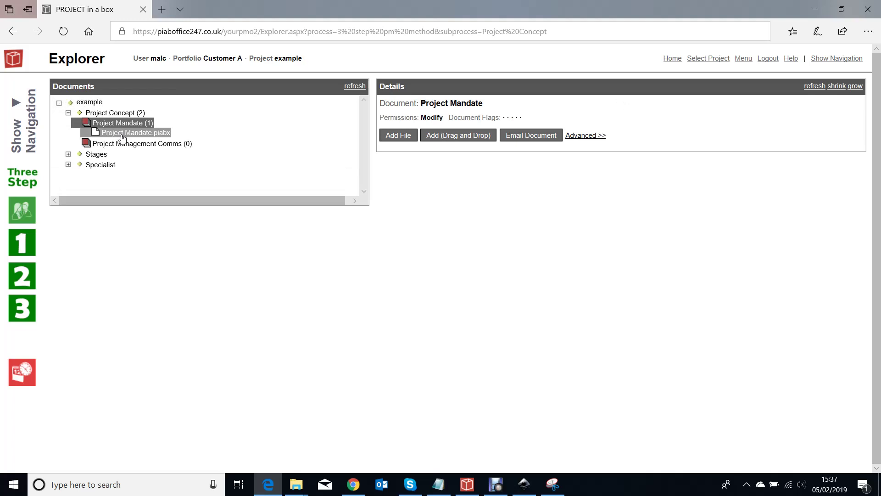
{"action": "left_click", "coordinate": [123, 136]}
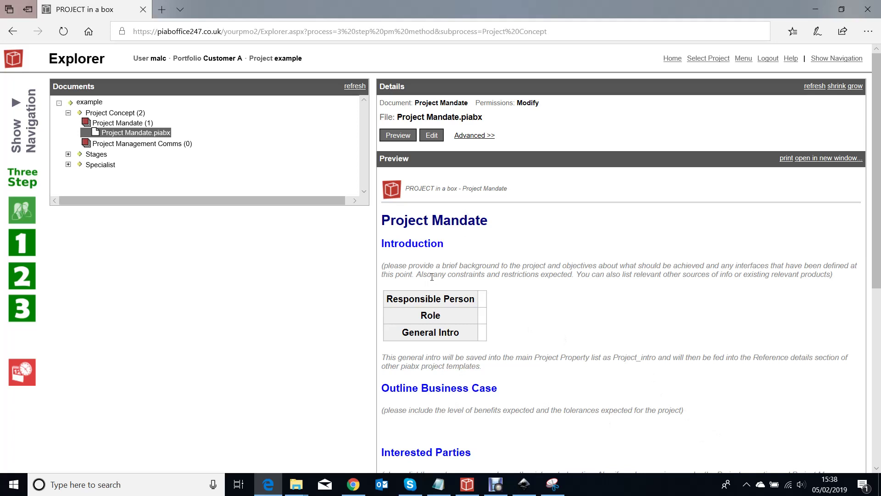
- Edit the Project Mandate file, entering the responsible person's name and the role "pm" in the Introduction
{"action": "left_click", "coordinate": [431, 143]}
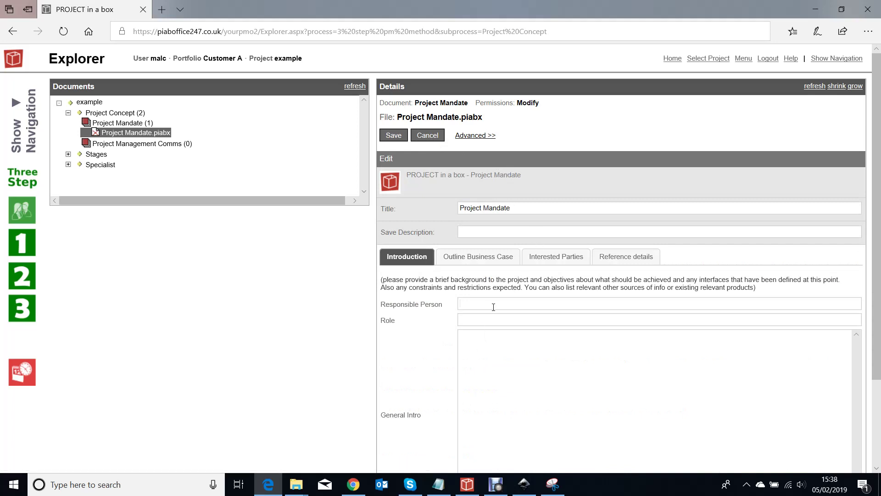
{"action": "type", "text": "ma"}
{"action": "left_click", "coordinate": [490, 319]}
{"action": "type", "text": "pm"}
- Fill the General Intro with the lines "ewgkLKGLksdg", "h", "adfhkdf;hljDF;HD", "FH", "ADF" and "NDA", and save the Project Mandate
{"action": "left_click", "coordinate": [510, 403]}
{"action": "type", "text": "ewgkLKGLksdg"}
{"action": "key", "text": "Return"}
{"action": "type", "text": "h"}
{"action": "key", "text": "Return"}
{"action": "type", "text": "adfhkdf;hljDF;"}
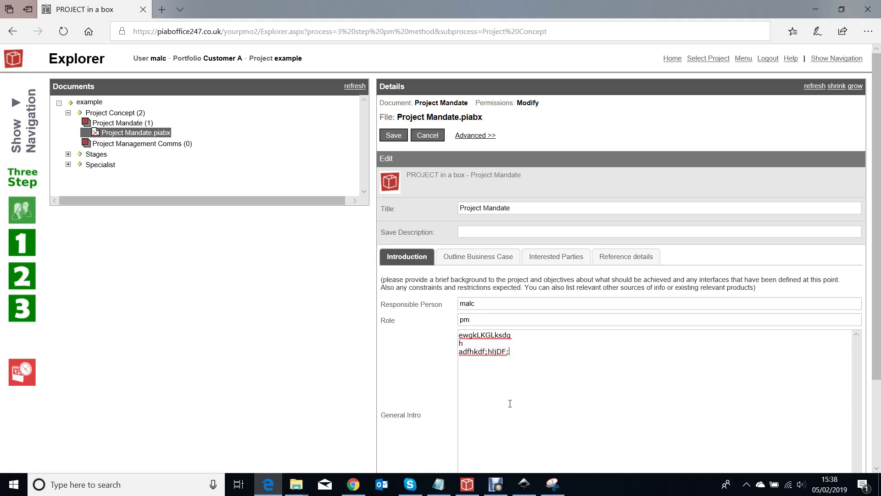
{"action": "type", "text": "HD"}
{"action": "key", "text": "Return"}
{"action": "type", "text": "FH"}
{"action": "key", "text": "Return"}
{"action": "type", "text": "ADF"}
{"action": "key", "text": "Return"}
{"action": "type", "text": "NDA"}
{"action": "scroll", "coordinate": [484, 317], "scroll_direction": "down", "scroll_amount": 2}
{"action": "scroll", "coordinate": [484, 318], "scroll_direction": "up", "scroll_amount": 2}
{"action": "left_click", "coordinate": [394, 134]}
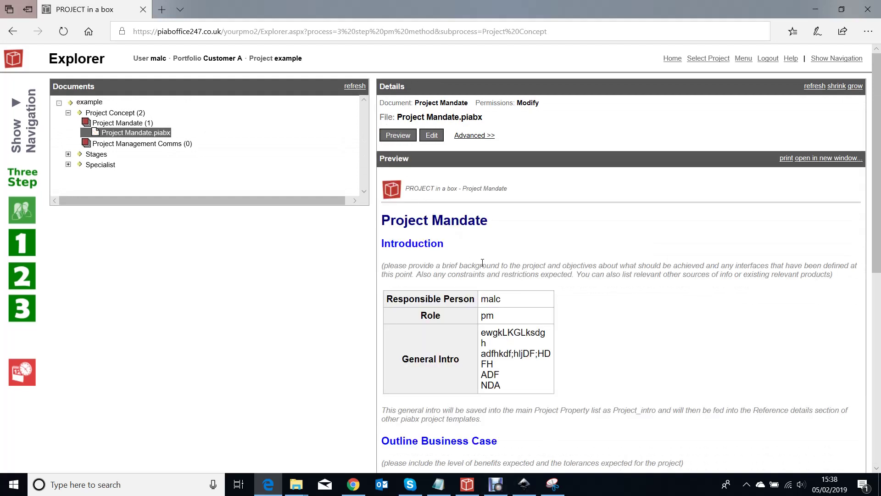
- Show the advanced options and version history of Project Mandate.piabx, and return to the basic options on the Project Mandate document
{"action": "left_click", "coordinate": [481, 136]}
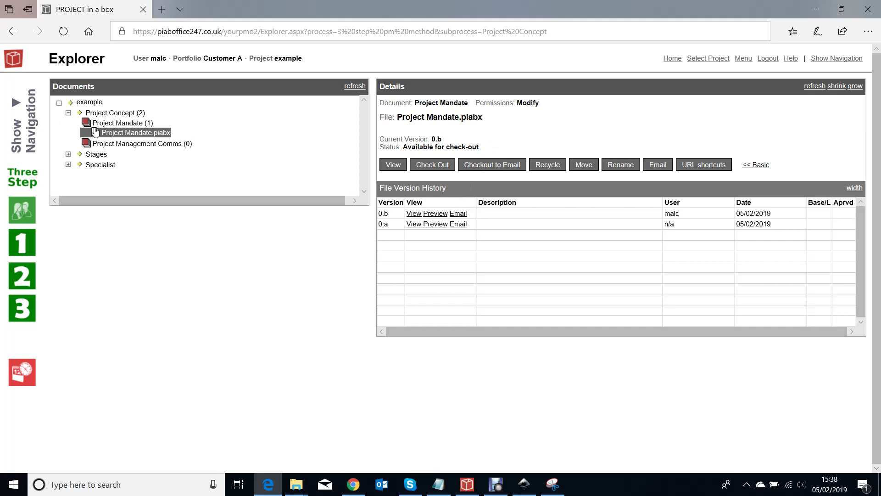
{"action": "left_click", "coordinate": [122, 123]}
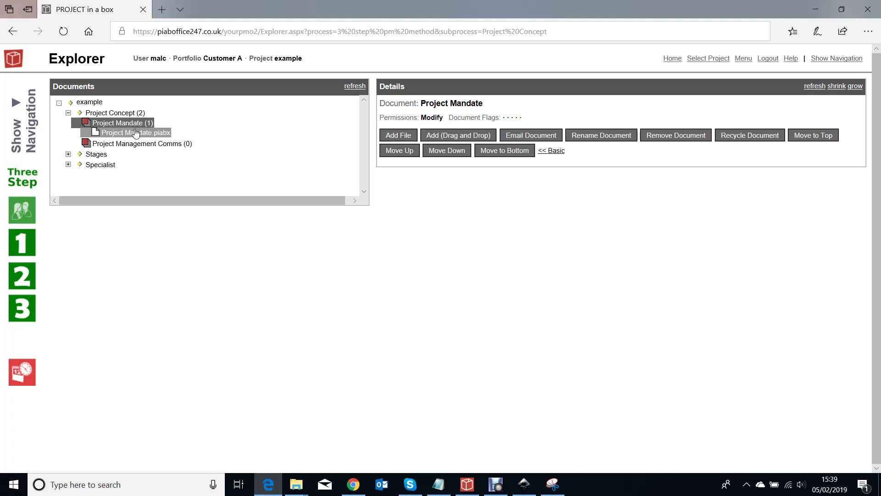
{"action": "left_click", "coordinate": [553, 152]}
- Upload the work package approval email, Gate 1 meeting minutes, office layout and website files from the example files folder to the Project Mandate document
{"action": "left_click", "coordinate": [461, 136]}
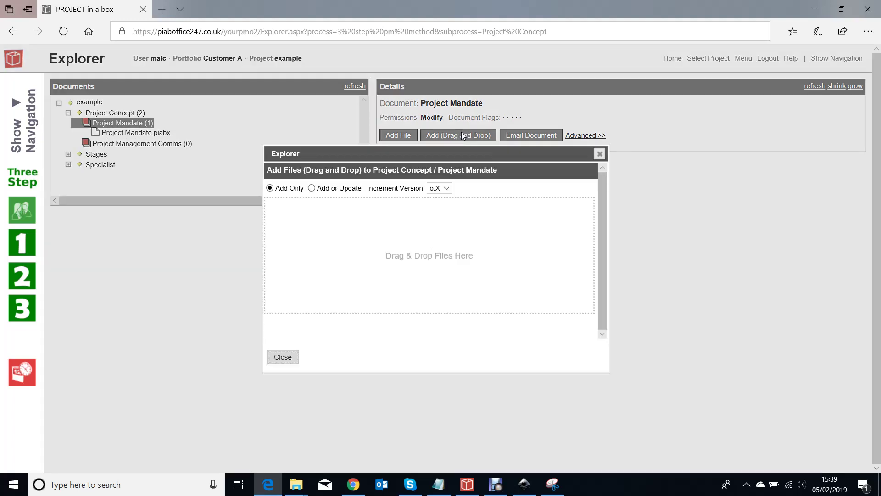
{"action": "left_click", "coordinate": [832, 9]}
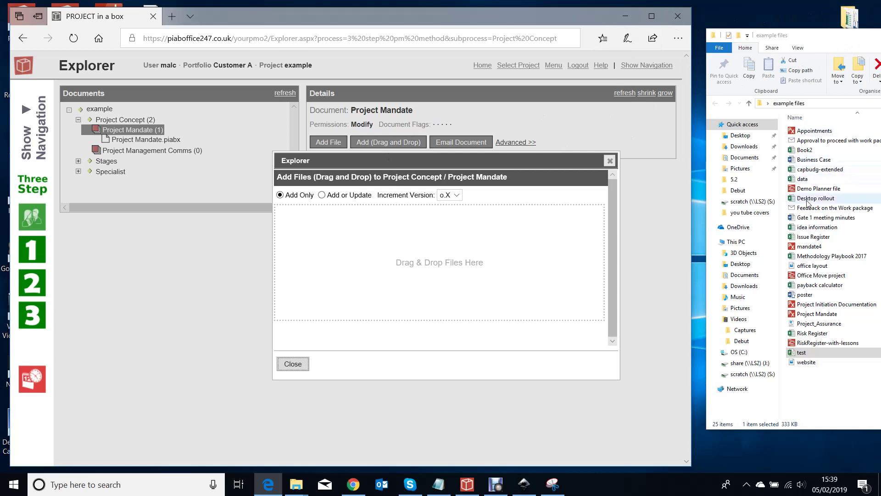
{"action": "left_click", "coordinate": [818, 140]}
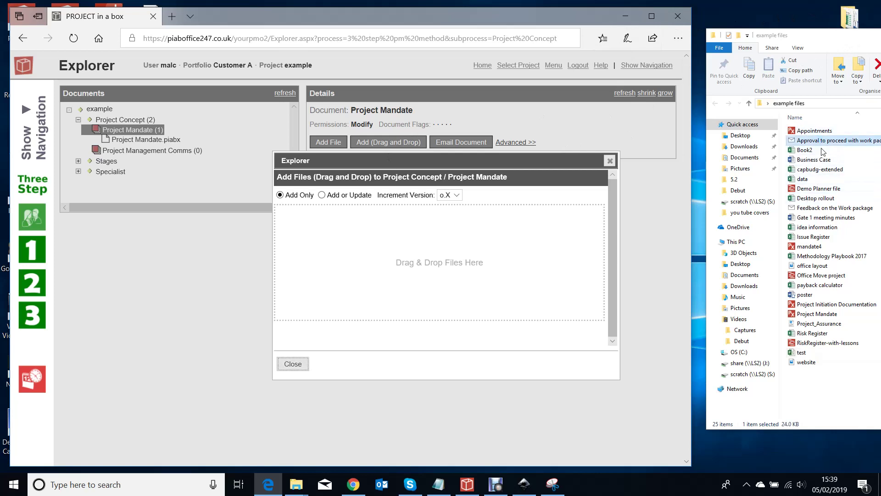
{"action": "left_click", "coordinate": [806, 363]}
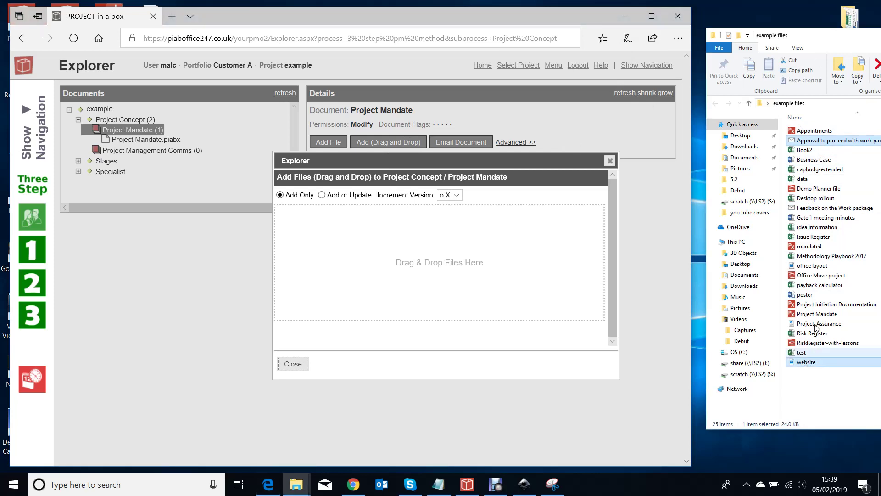
{"action": "left_click", "coordinate": [823, 268], "text": "ctrl"}
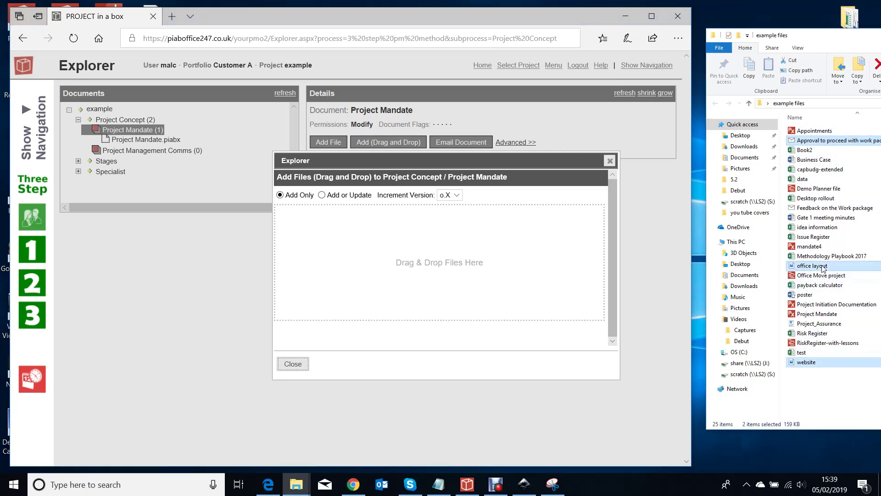
{"action": "left_click", "coordinate": [817, 219], "text": "ctrl"}
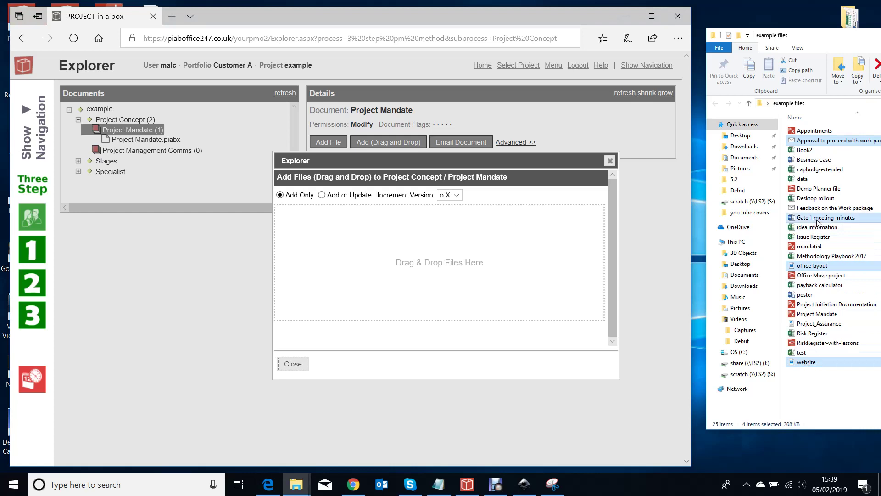
{"action": "left_click_drag", "start_coordinate": [817, 220], "coordinate": [484, 244]}
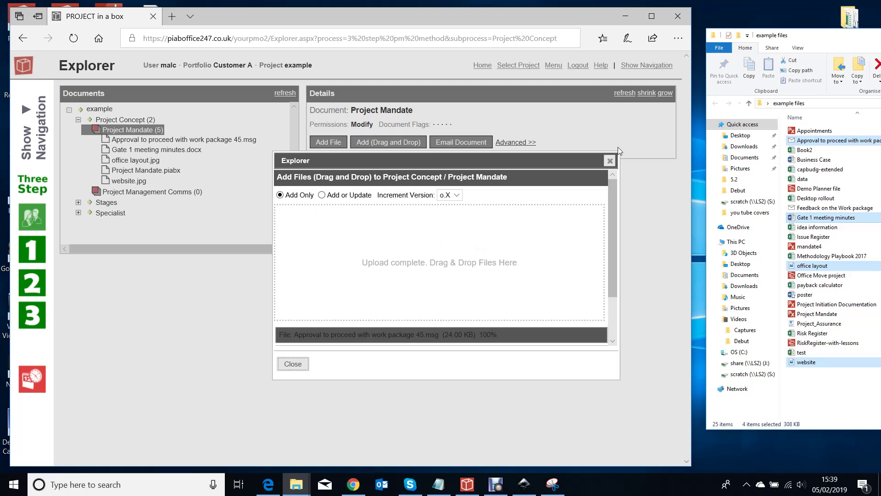
{"action": "left_click", "coordinate": [614, 162]}
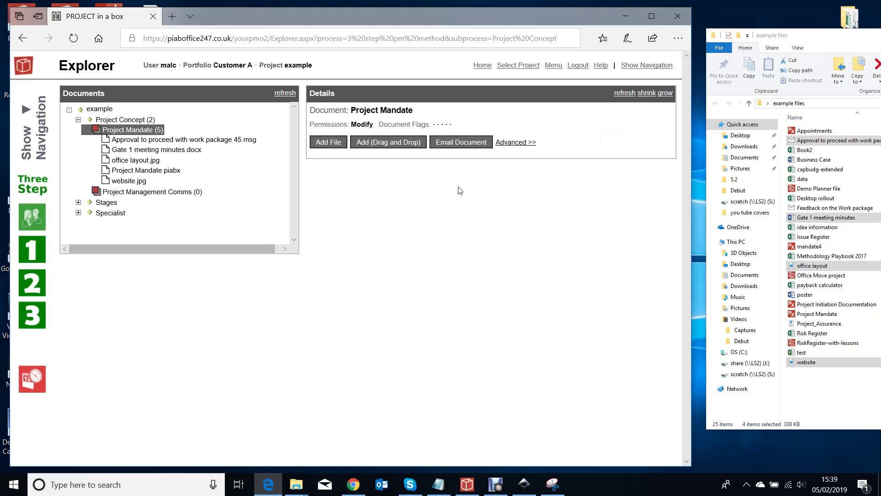
- Preview the uploaded Gate 1 meeting minutes.docx, office layout.jpg and Approval to proceed with work package 45.msg
{"action": "left_click", "coordinate": [167, 150]}
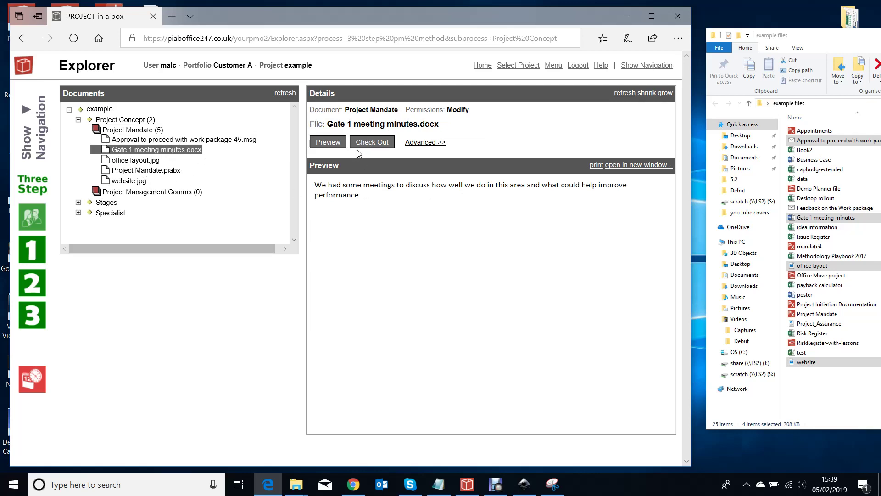
{"action": "left_click", "coordinate": [137, 160]}
{"action": "left_click", "coordinate": [161, 140]}
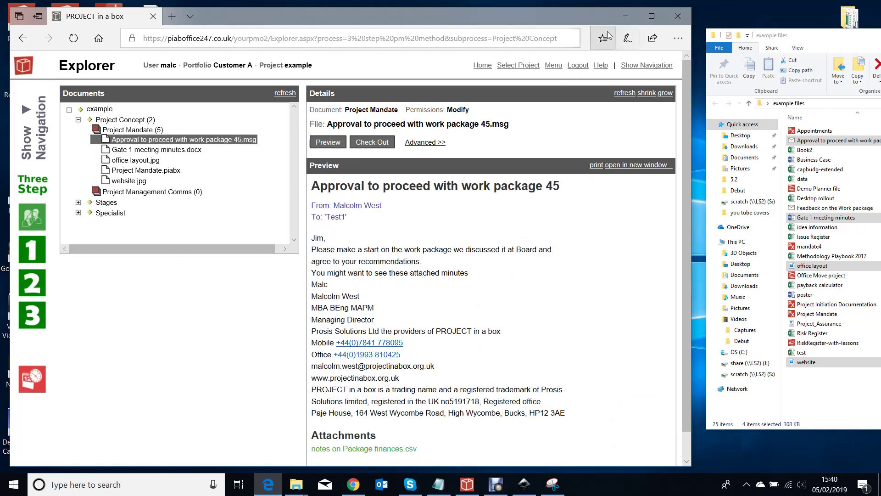
- Maximize the browser window and show the project's 3 Step PM Process navigation map
{"action": "left_click", "coordinate": [651, 16]}
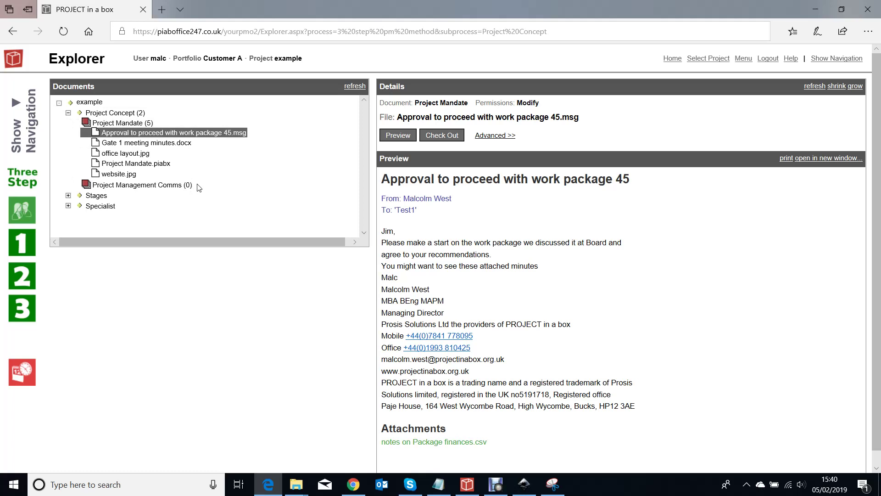
{"action": "left_click", "coordinate": [22, 135]}
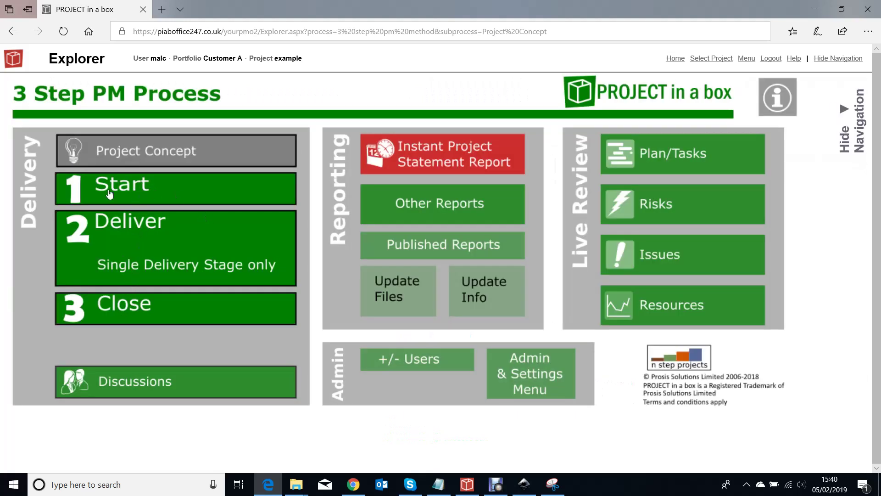
- Collapse the navigation map, list the Start stage's documents and preview Project Mandate.piabx
{"action": "left_click", "coordinate": [860, 124]}
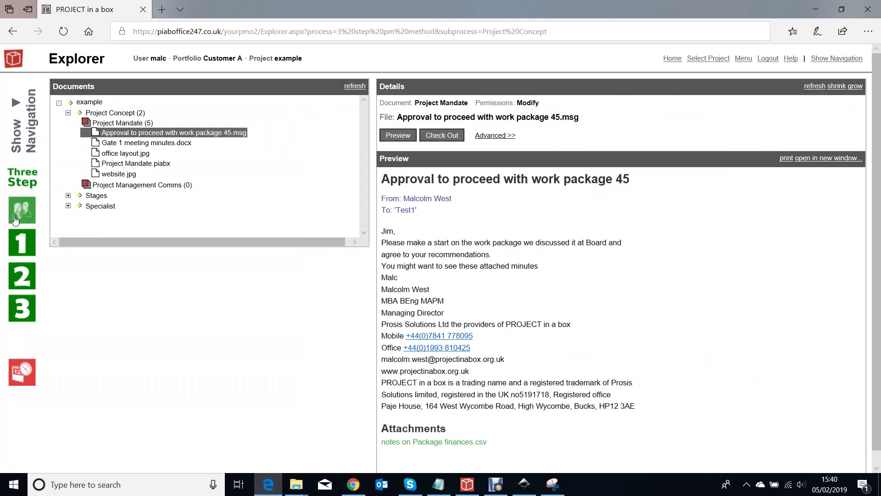
{"action": "left_click", "coordinate": [22, 248]}
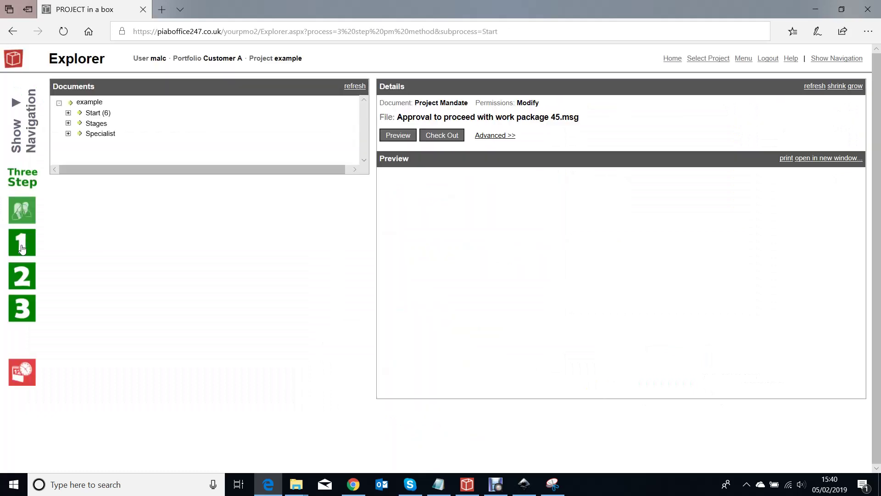
{"action": "left_click", "coordinate": [96, 113]}
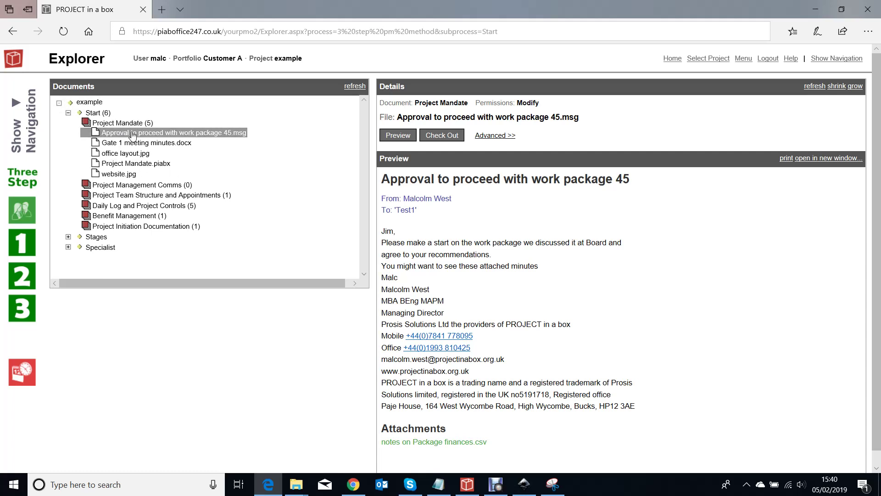
{"action": "left_click", "coordinate": [130, 164]}
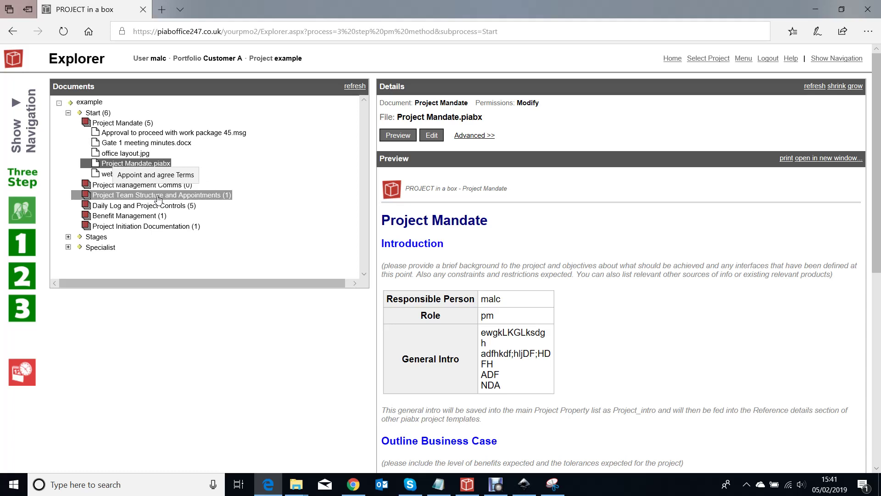
- List the documents of the Deliver stage in the example project
{"action": "left_click", "coordinate": [27, 269]}
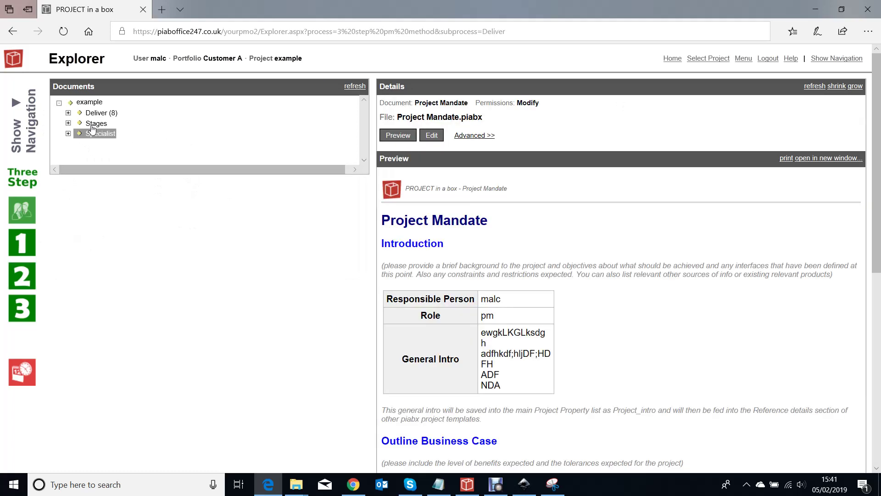
{"action": "left_click", "coordinate": [69, 113]}
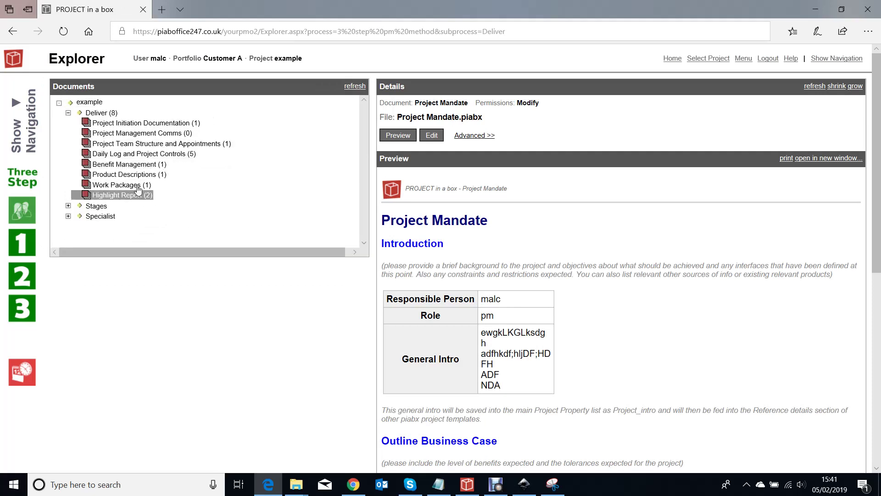
{"action": "mouse_move", "coordinate": [135, 177]}
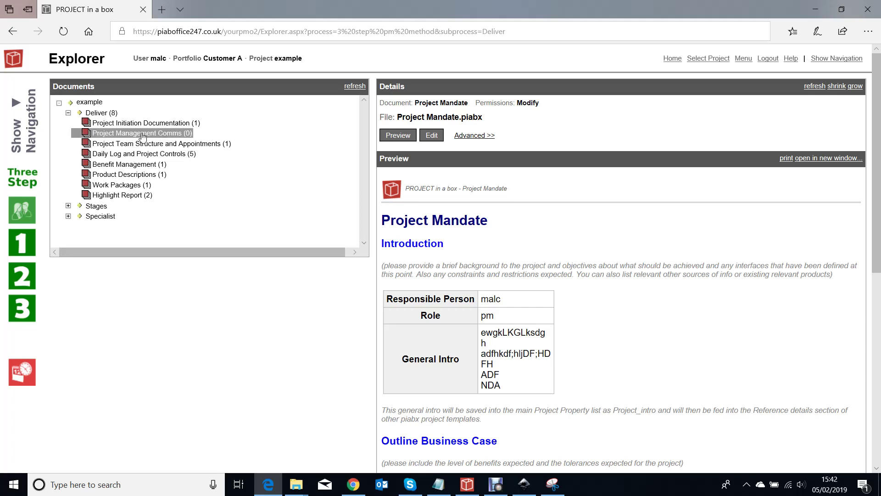
- Check out Gate 1 meeting minutes.docx from the Start stage's Project Mandate and save the working copy to the Desktop
{"action": "left_click", "coordinate": [24, 252]}
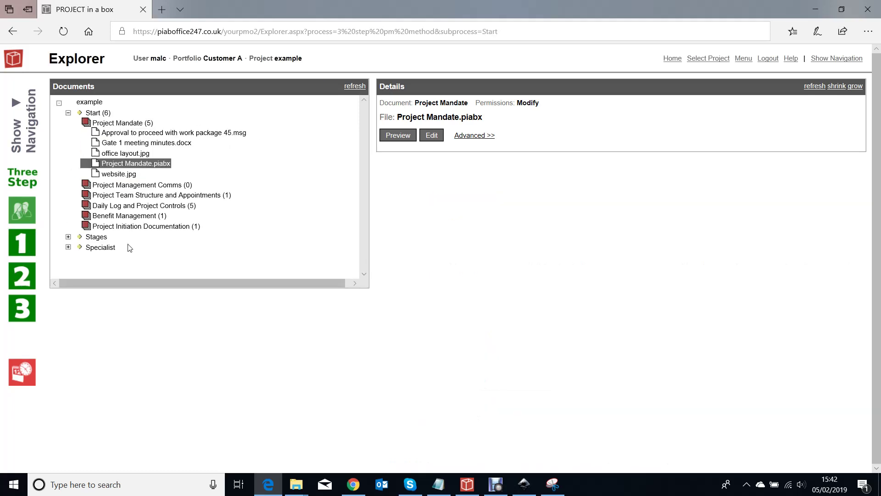
{"action": "left_click", "coordinate": [140, 146]}
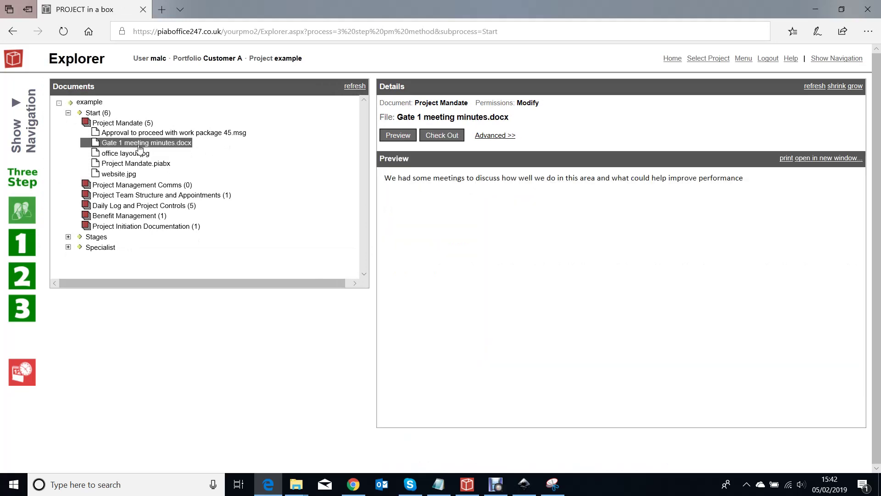
{"action": "left_click", "coordinate": [440, 136]}
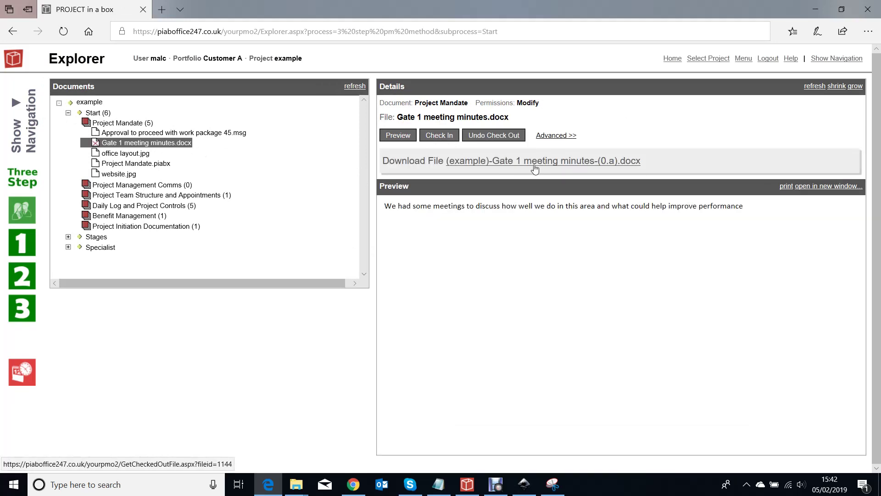
{"action": "right_click", "coordinate": [535, 164]}
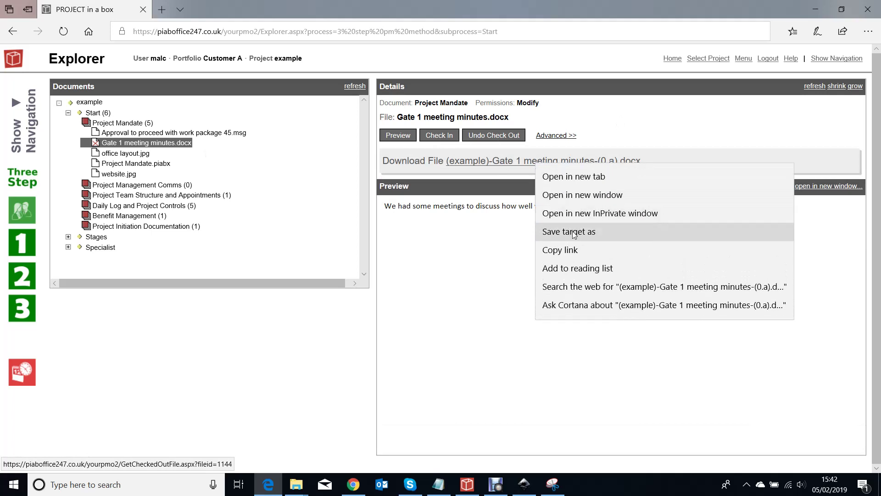
{"action": "left_click", "coordinate": [574, 234]}
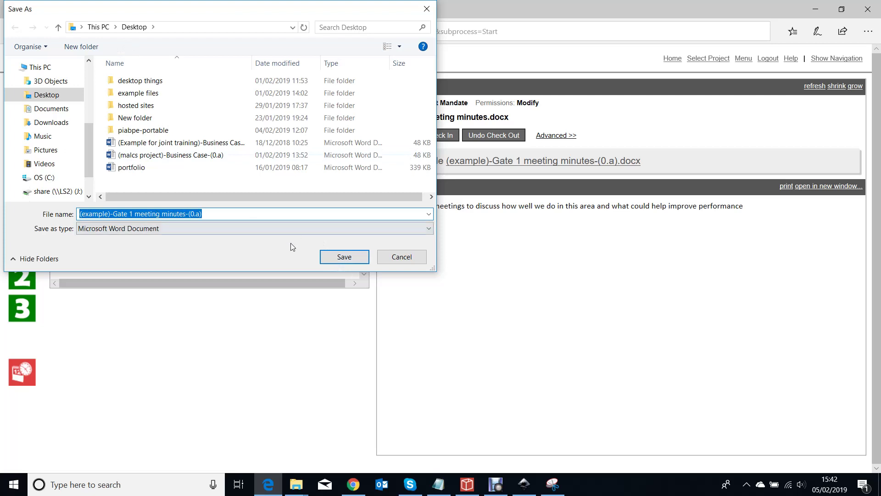
{"action": "left_click", "coordinate": [348, 257]}
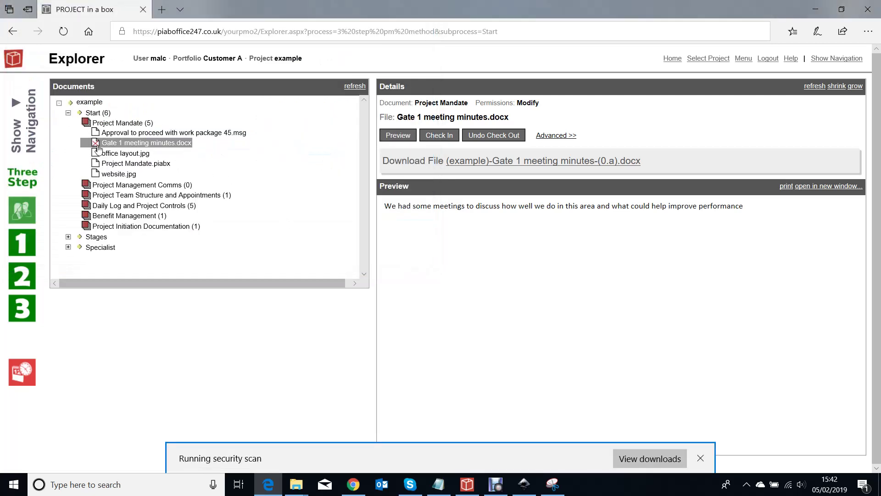
- Open the downloaded minutes in Word, add the line CHANGES a few lines below the existing text, then save and close the document
{"action": "left_click", "coordinate": [507, 459]}
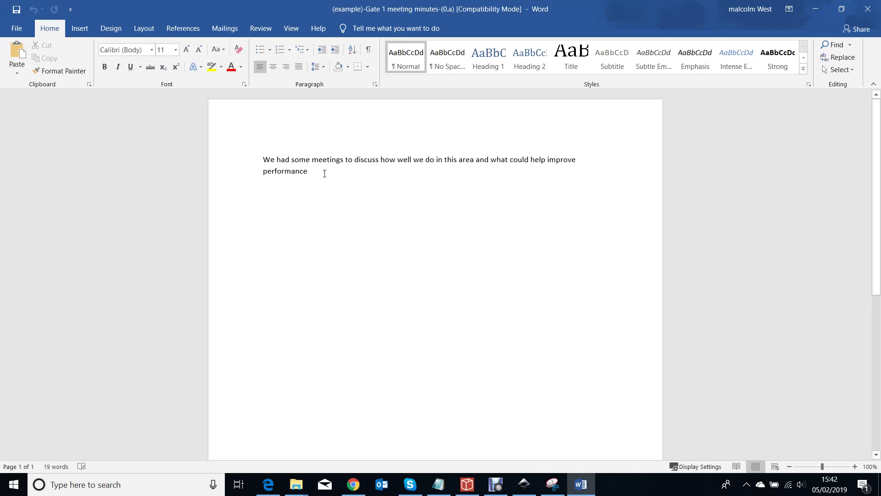
{"action": "key", "text": "Return"}
{"action": "key", "text": "Return"}
{"action": "key", "text": "Return"}
{"action": "key", "text": "Return"}
{"action": "key", "text": "Return"}
{"action": "type", "text": "CHANGES"}
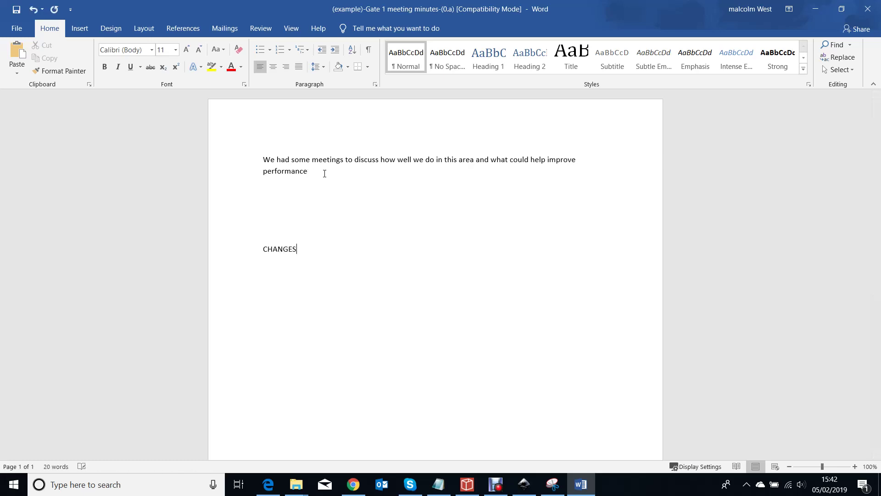
{"action": "left_click", "coordinate": [16, 9]}
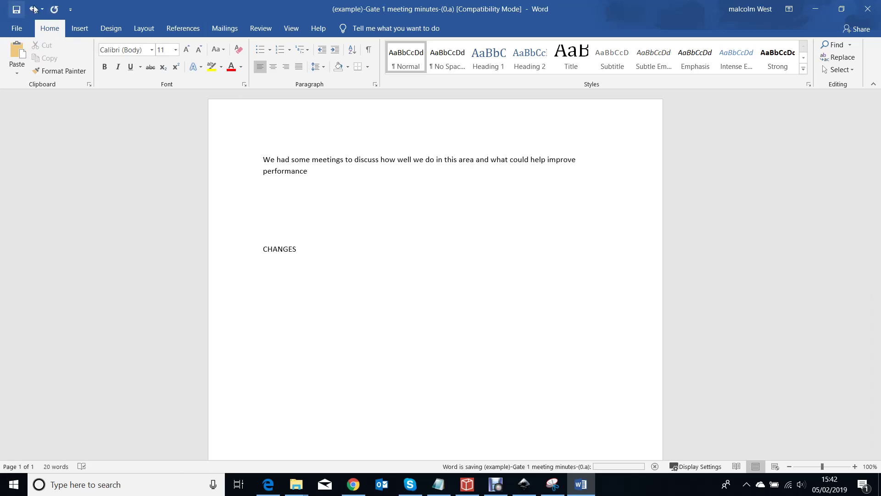
{"action": "left_click", "coordinate": [868, 9]}
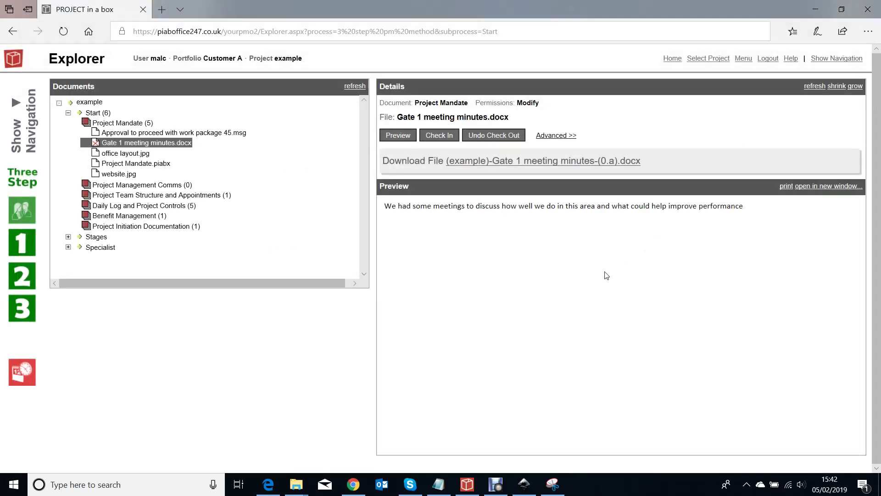
- Check in the edited Gate 1 meeting minutes from the Desktop with version increment o.X, and view the file's version history
{"action": "left_click", "coordinate": [442, 136]}
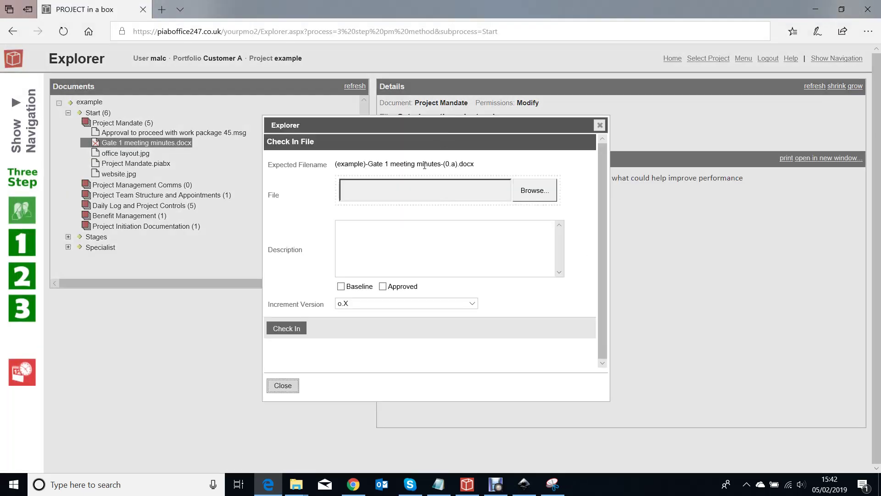
{"action": "left_click", "coordinate": [538, 188]}
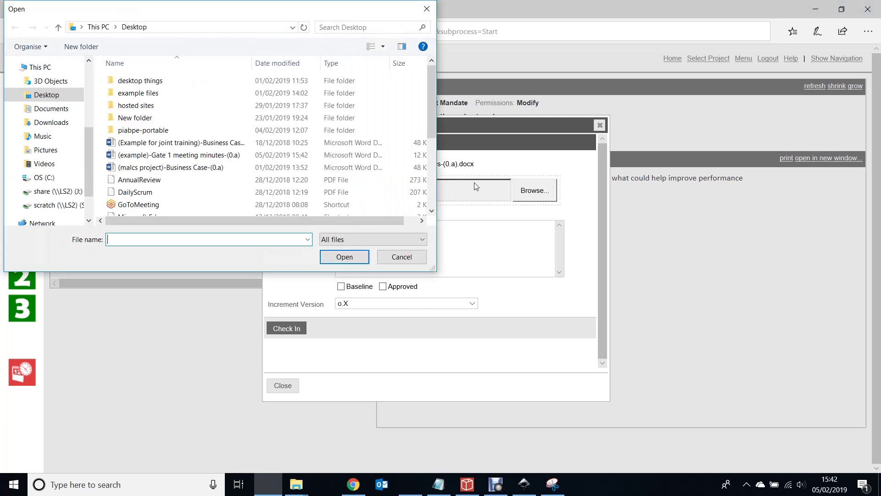
{"action": "left_click", "coordinate": [169, 156]}
{"action": "left_click", "coordinate": [339, 257]}
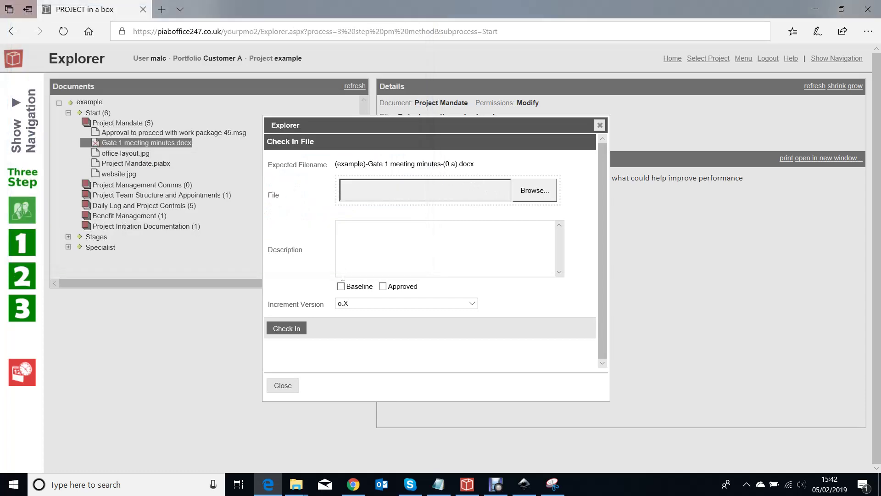
{"action": "left_click", "coordinate": [297, 329]}
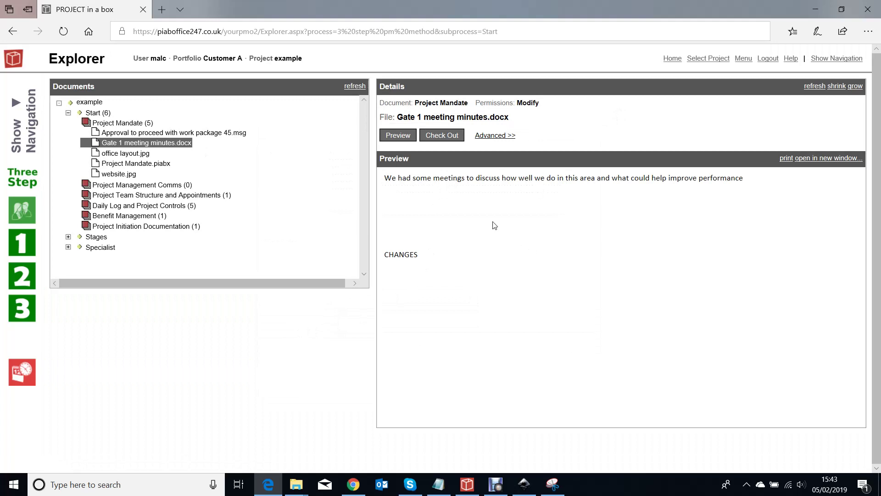
{"action": "left_click", "coordinate": [492, 135]}
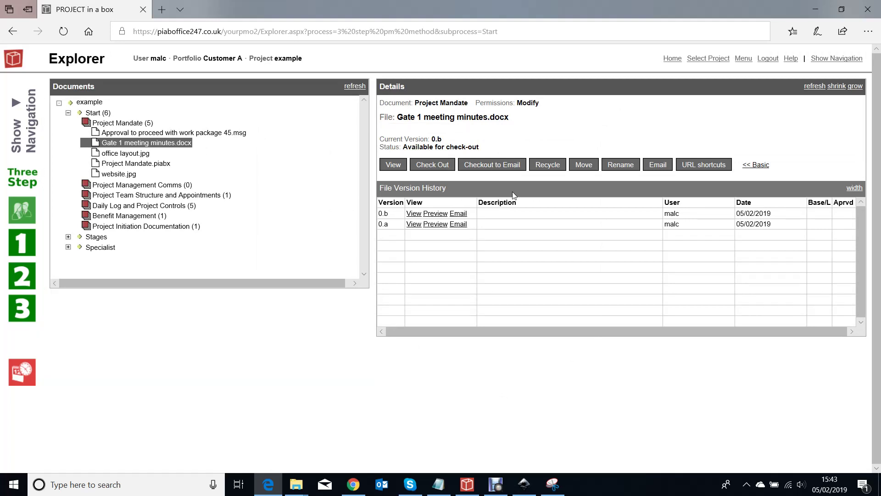
{"action": "left_click", "coordinate": [757, 166]}
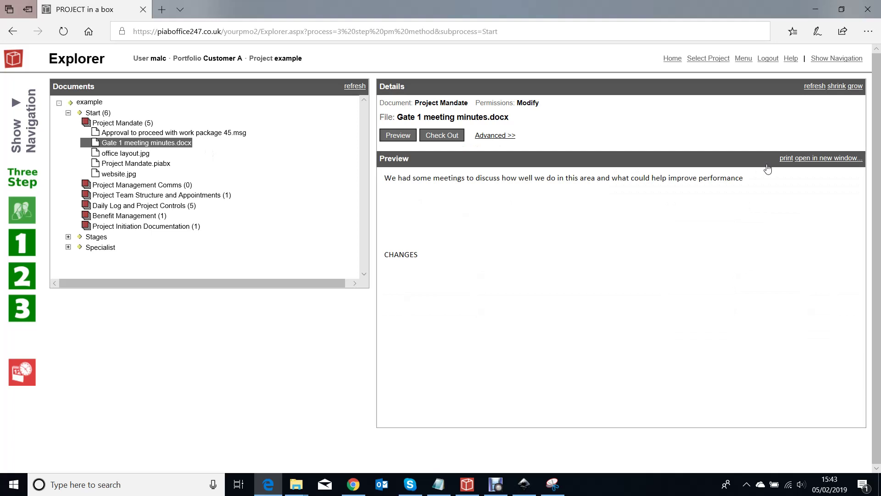
- Open the one step project from the methods portfolio and list its Deliver stage documents
{"action": "left_click", "coordinate": [709, 59]}
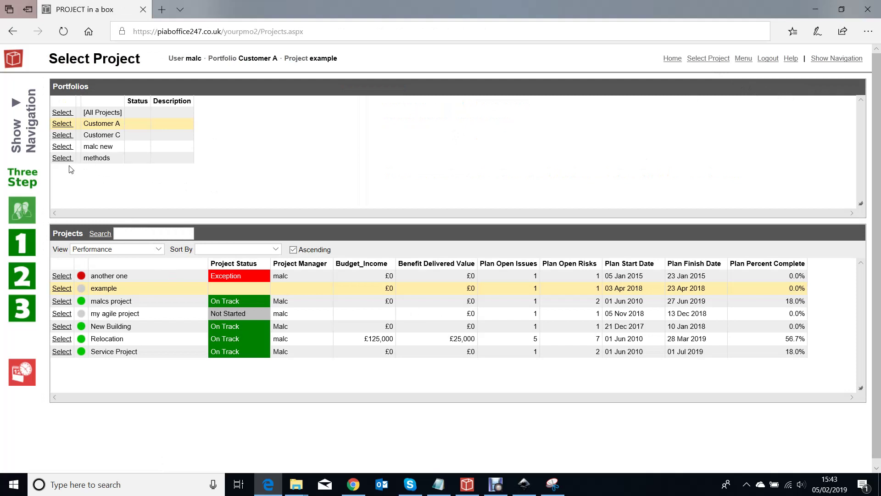
{"action": "left_click", "coordinate": [63, 158]}
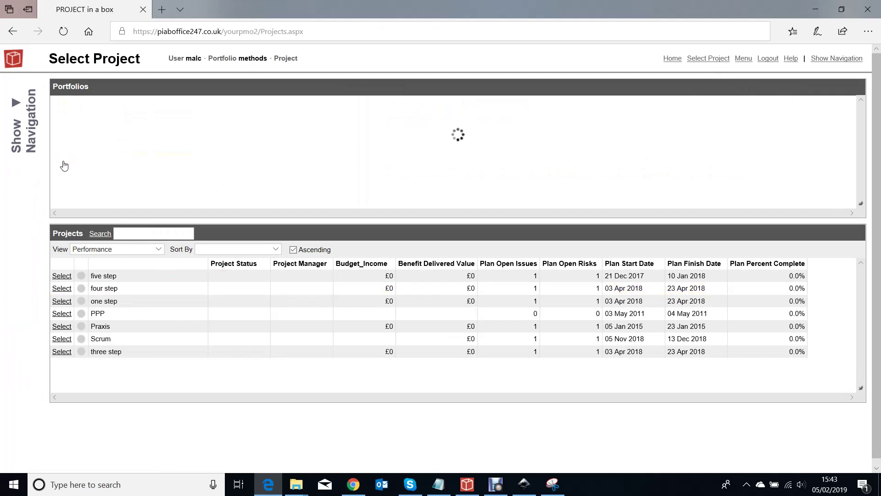
{"action": "left_click", "coordinate": [64, 304]}
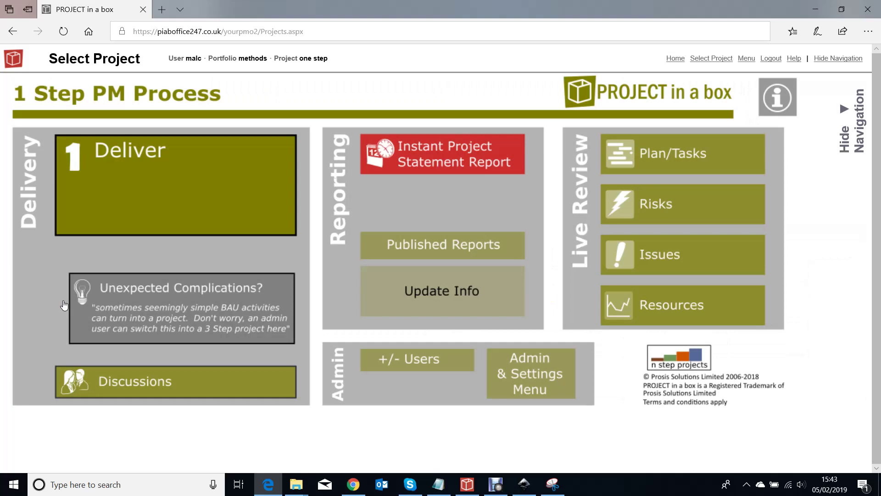
{"action": "left_click", "coordinate": [147, 191]}
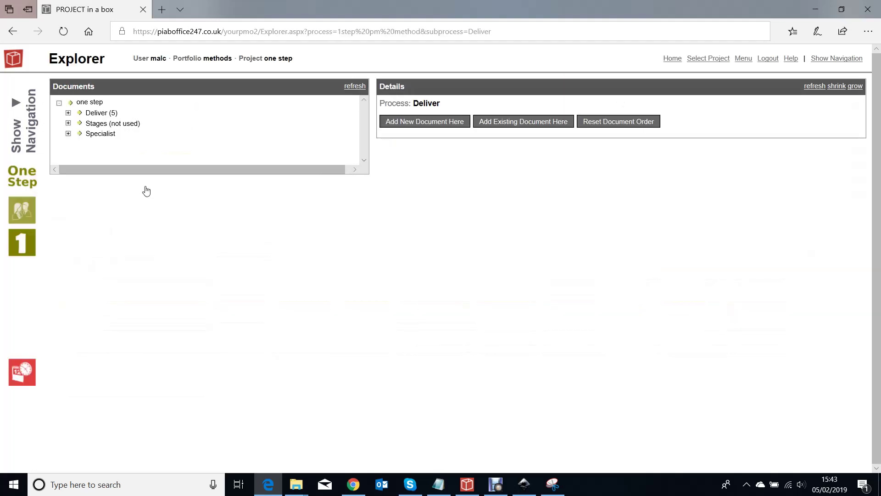
{"action": "left_click", "coordinate": [94, 113]}
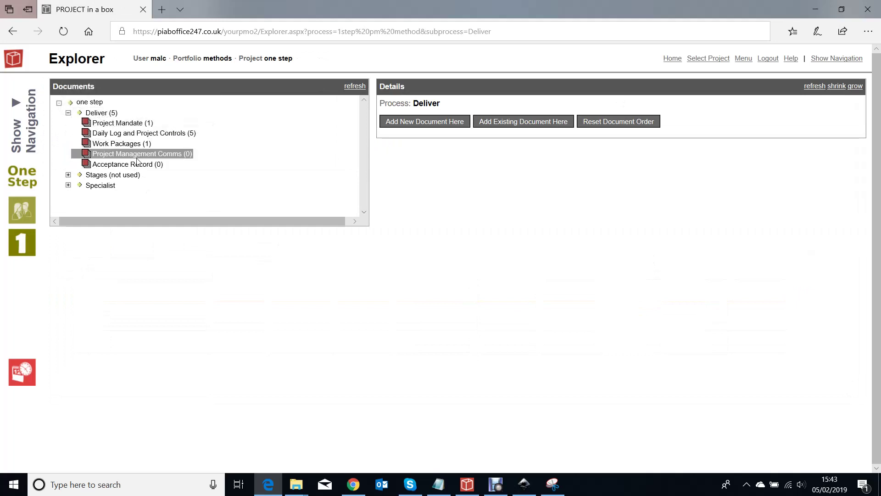
{"action": "mouse_move", "coordinate": [139, 169]}
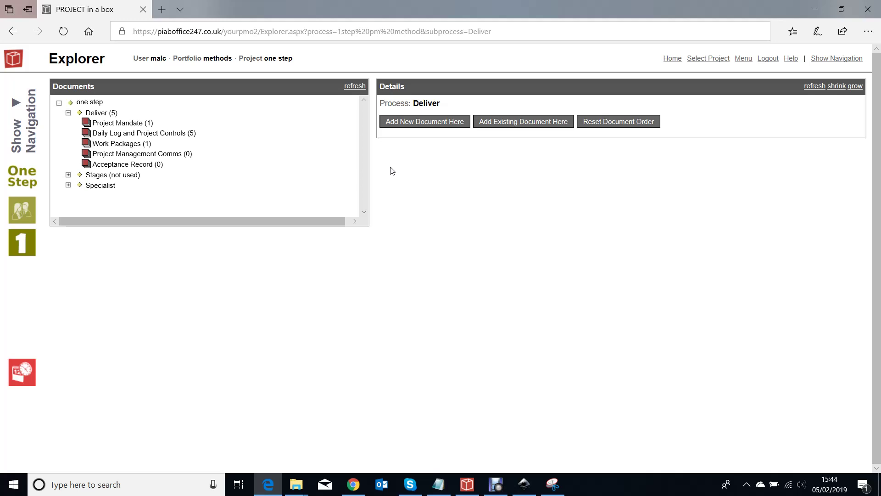
- Return to the project selection list for the methods portfolio
{"action": "left_click", "coordinate": [700, 66]}
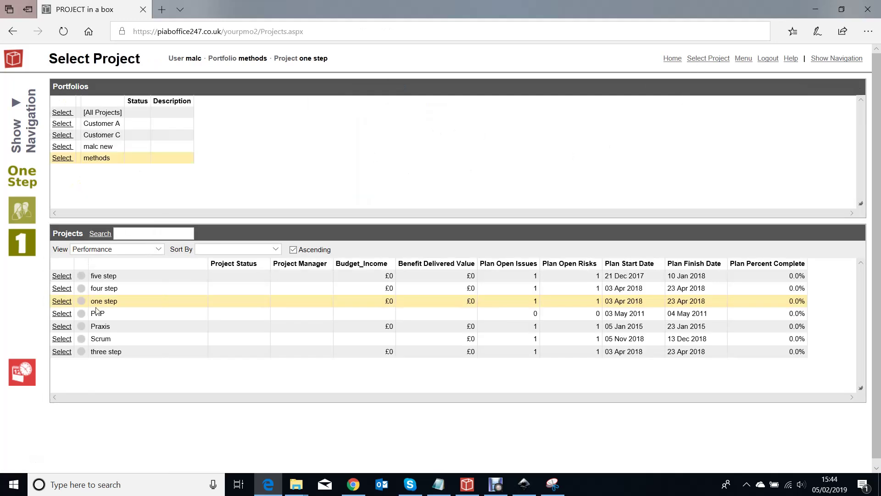